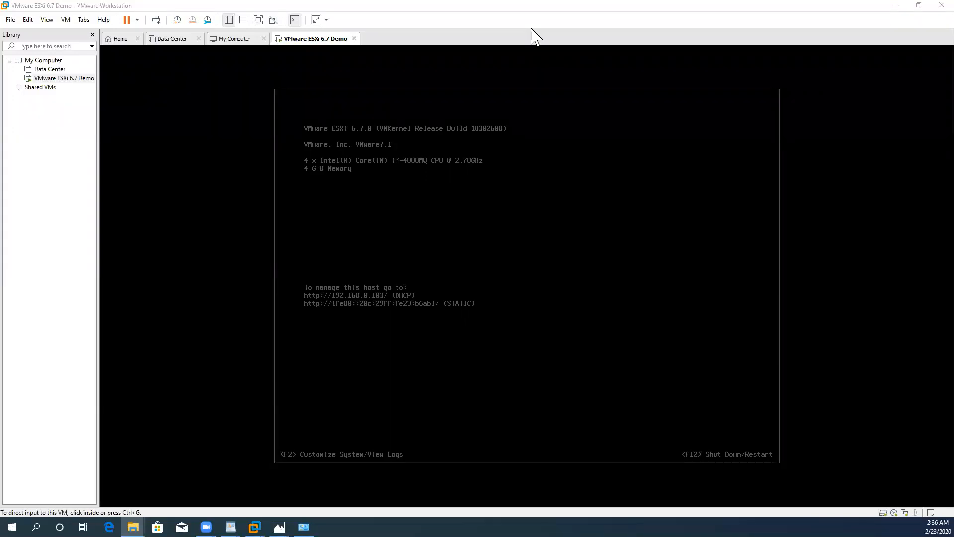
pyautogui.moveTo(422, 449)
pyautogui.mouseDown()
pyautogui.moveTo(388, 472)
pyautogui.moveTo(292, 470)
pyautogui.moveTo(292, 421)
pyautogui.moveTo(346, 418)
pyautogui.moveTo(423, 448)
pyautogui.mouseUp()
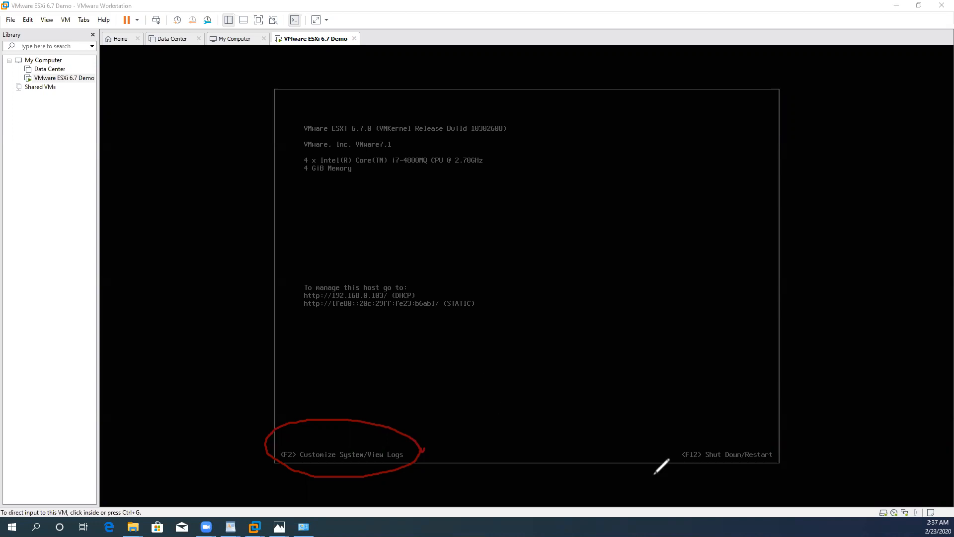
pyautogui.moveTo(802, 460)
pyautogui.mouseDown()
pyautogui.moveTo(722, 483)
pyautogui.moveTo(663, 454)
pyautogui.moveTo(723, 399)
pyautogui.moveTo(774, 417)
pyautogui.moveTo(801, 466)
pyautogui.mouseUp()
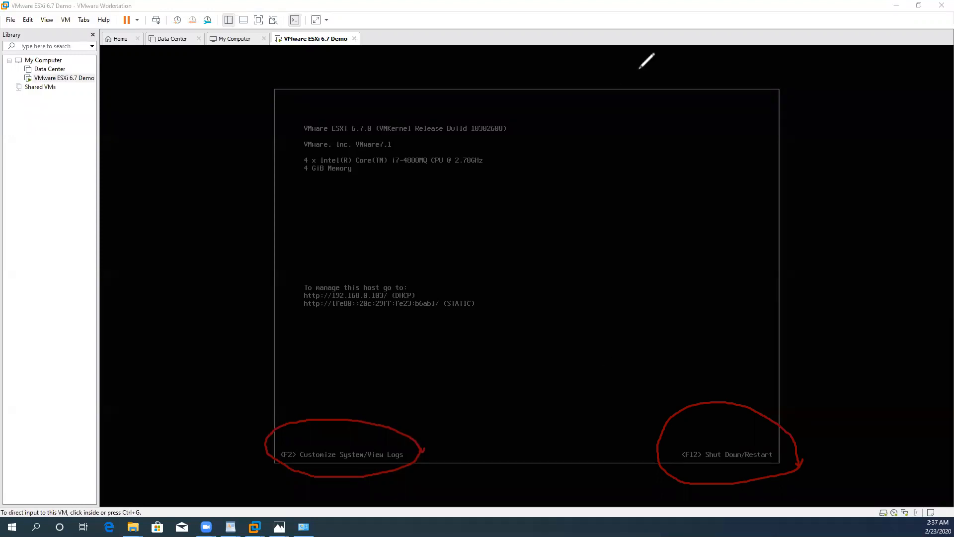
# Step: Log in to the ESXi host's system customization as root, entering the account password
pyautogui.click(566, 329)
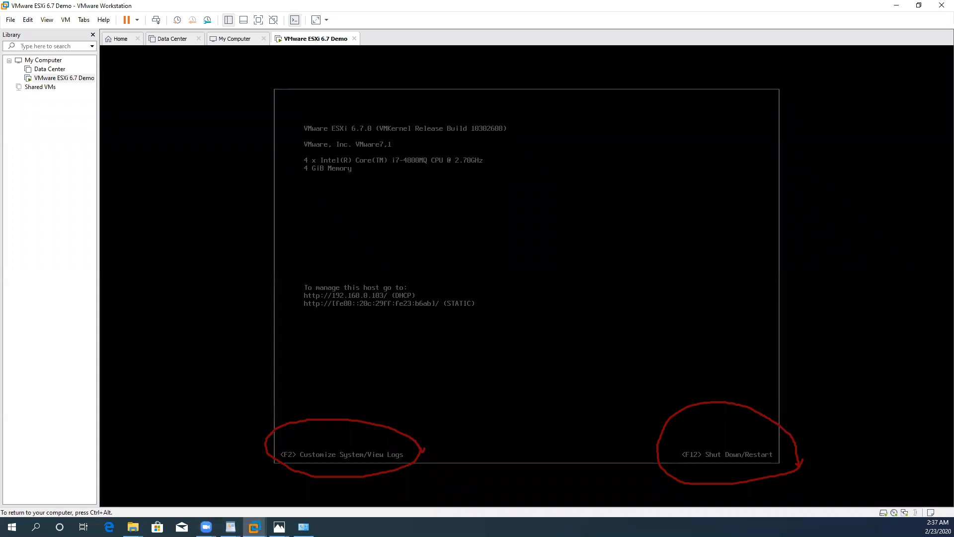
pyautogui.press('F2')
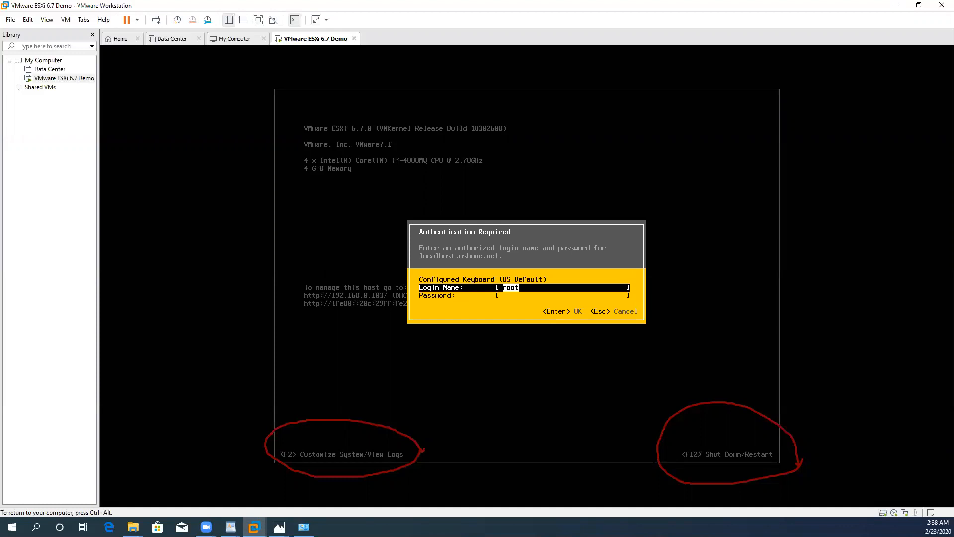
pyautogui.press('Tab')
pyautogui.write('*********')
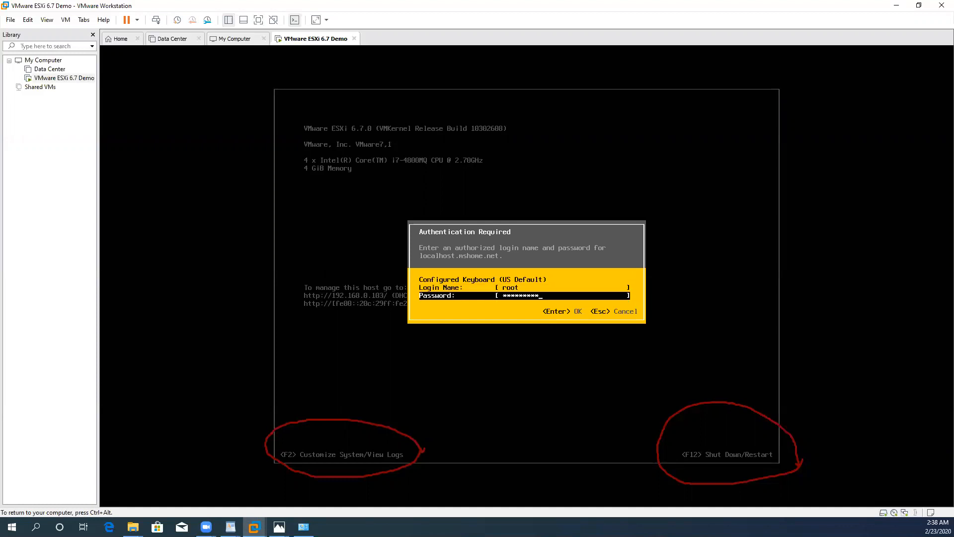
pyautogui.write('***')
pyautogui.press('Return')
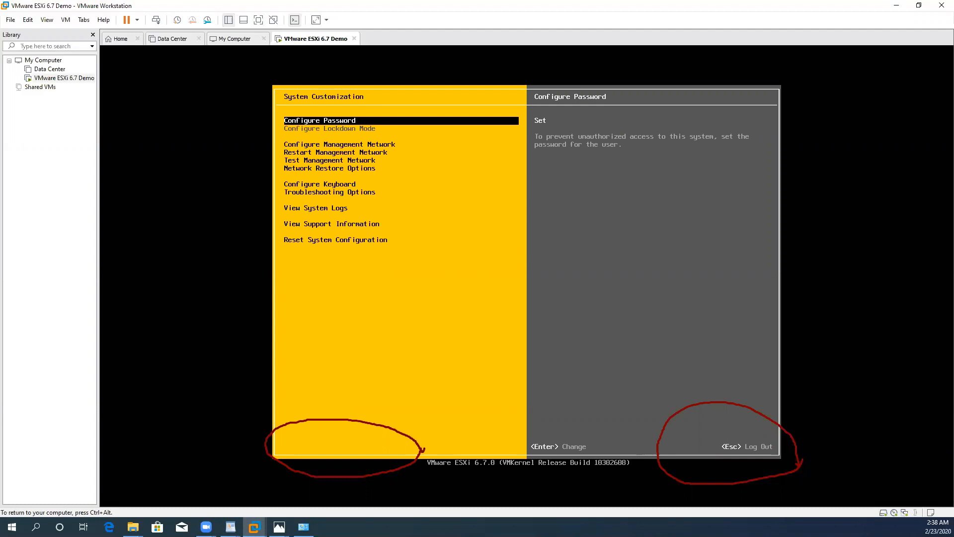
pyautogui.hotkey('ctrl', 'alt')
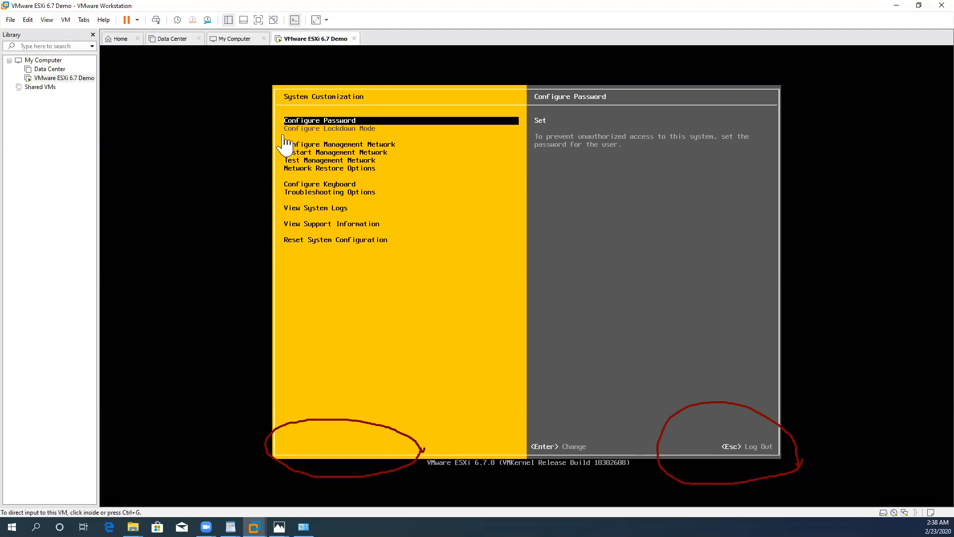
pyautogui.click(557, 23)
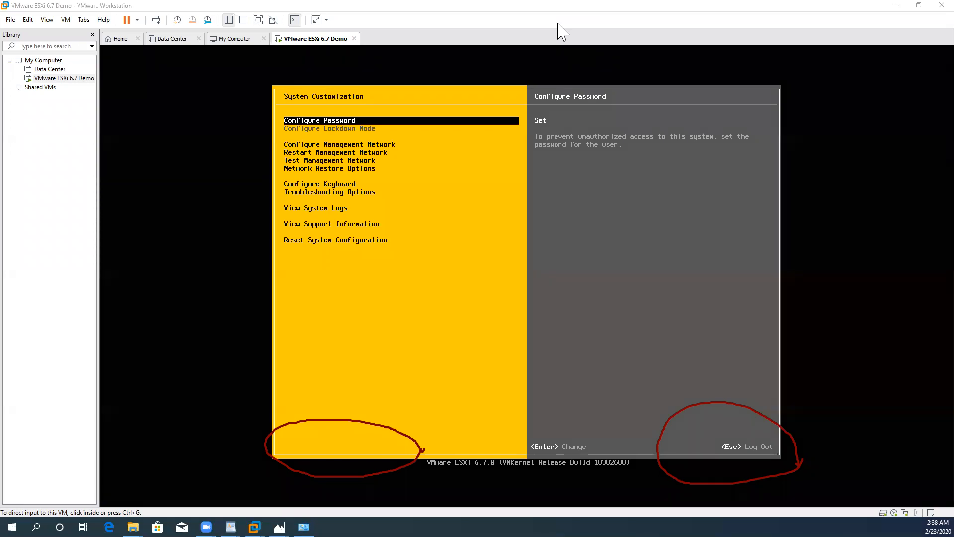
pyautogui.click(281, 122)
pyautogui.click(278, 209)
pyautogui.click(419, 179)
# Step: Open the management network's IPv4 configuration and choose to set a static IPv4 address and network configuration
pyautogui.click(470, 189)
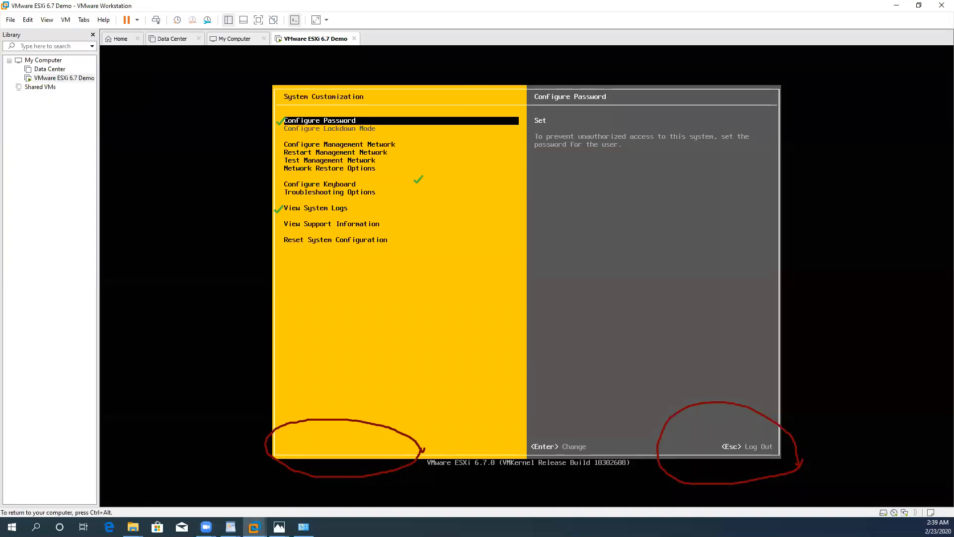
pyautogui.press('Down')
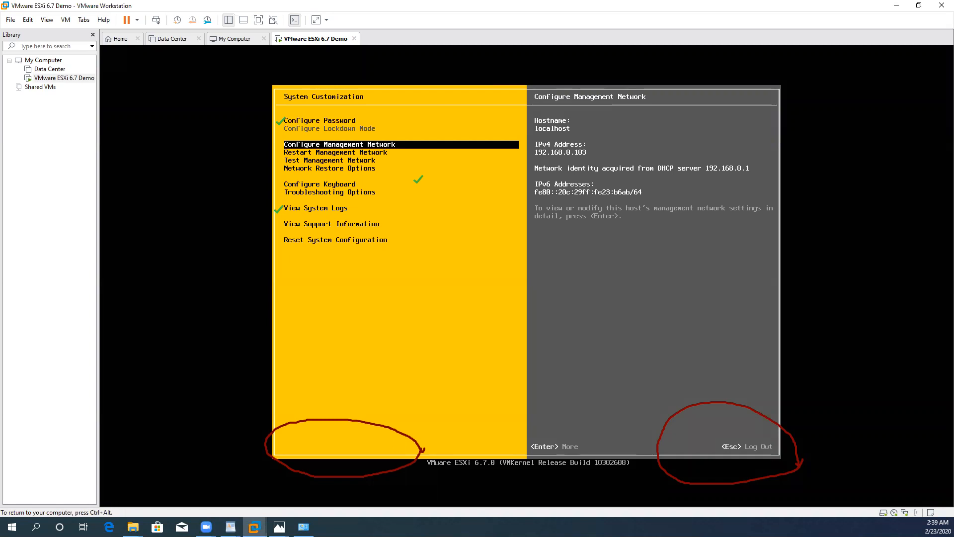
pyautogui.press('Return')
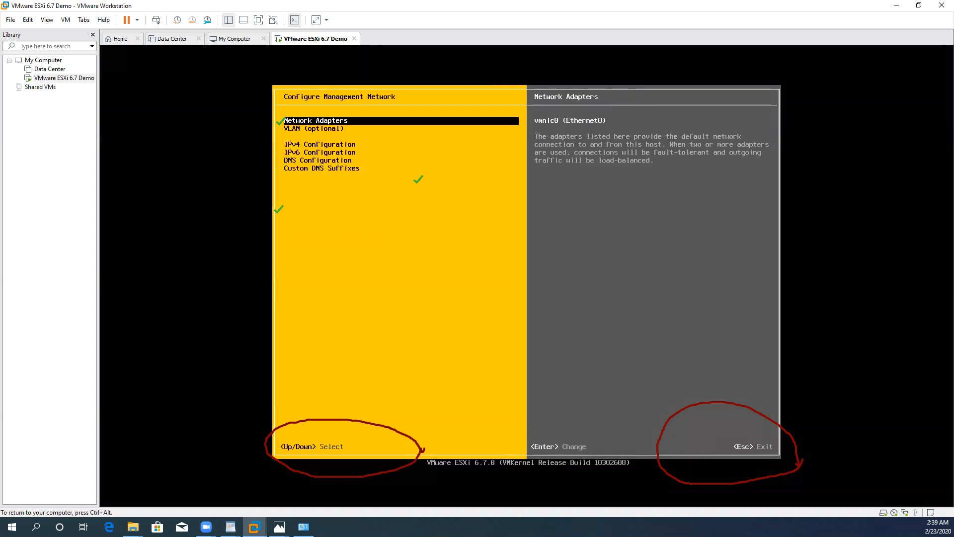
pyautogui.press('Down')
pyautogui.press('Down')
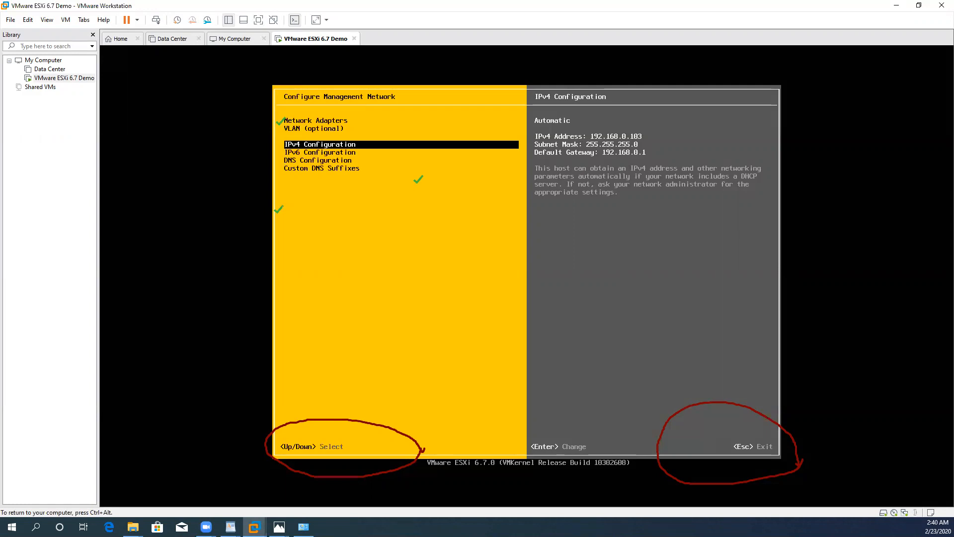
pyautogui.press('Return')
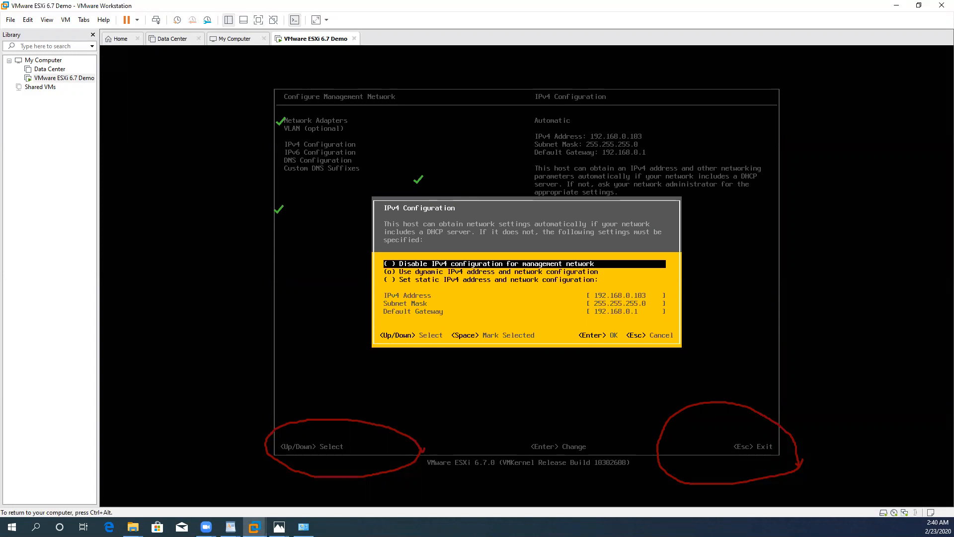
pyautogui.press('Down')
pyautogui.press('Down')
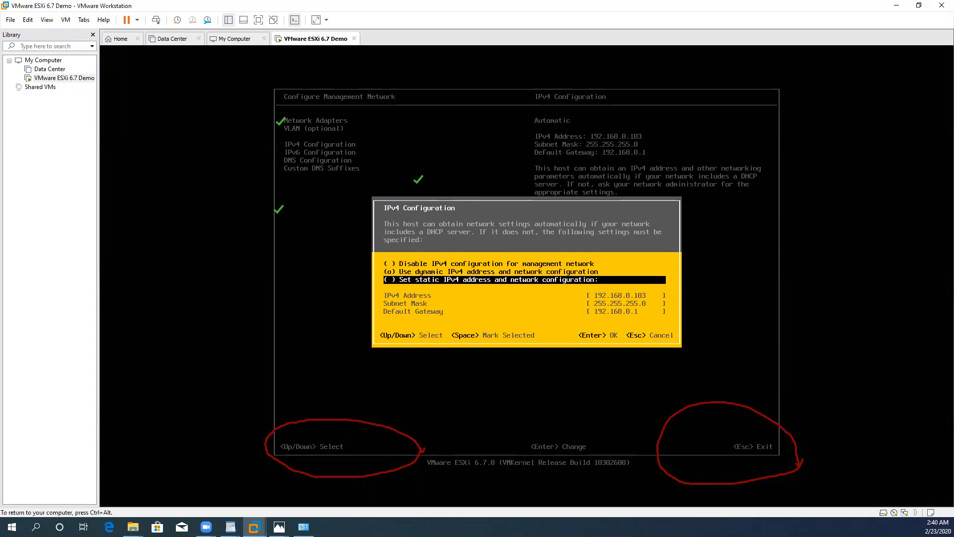
pyautogui.press('space')
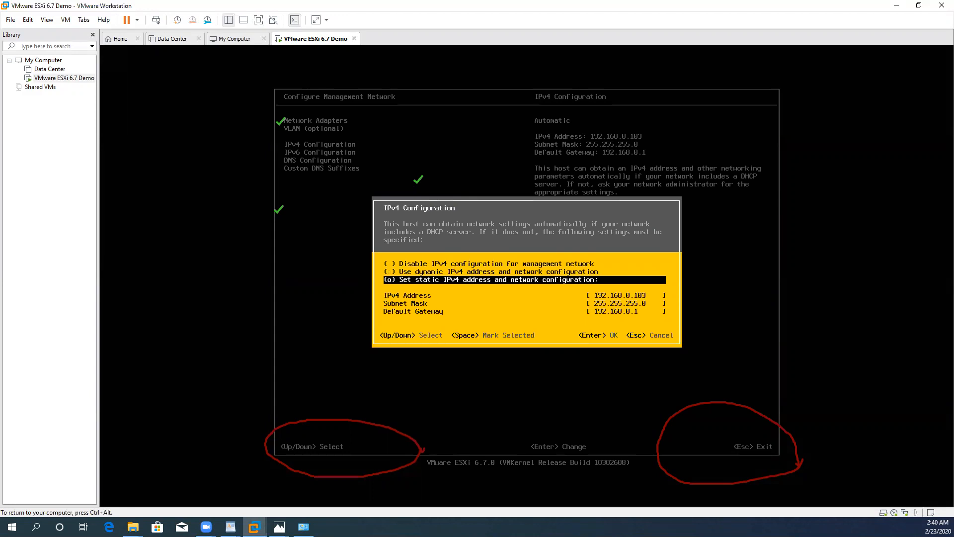
pyautogui.press('Up')
pyautogui.press('space')
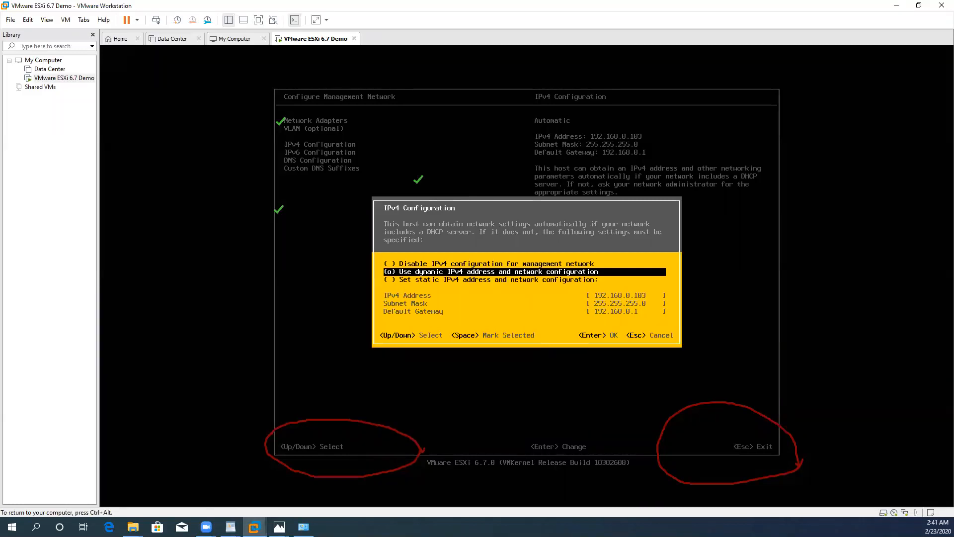
pyautogui.press('Down')
pyautogui.press('space')
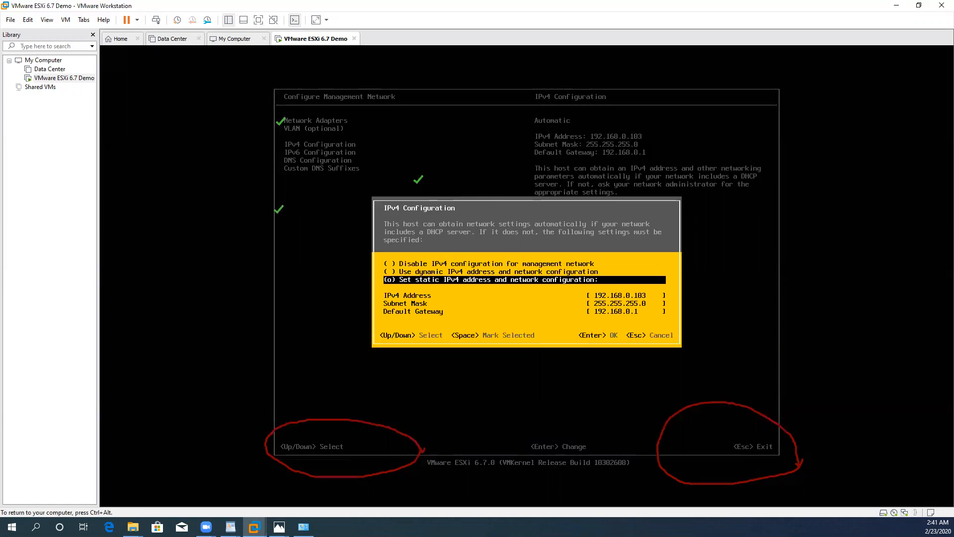
# Step: Apply the static IPv4 mode and set the management network's IPv4 address to 192.168.0.101
pyautogui.press('Return')
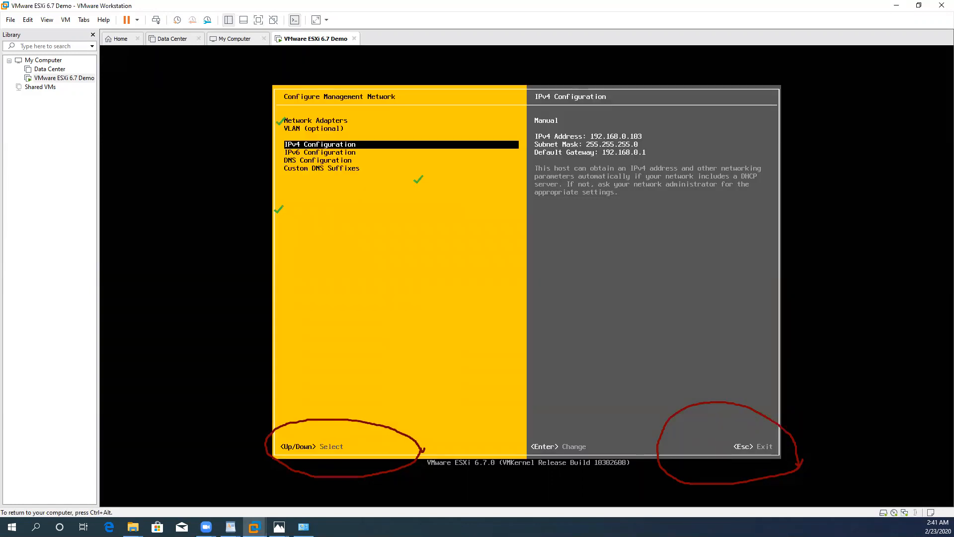
pyautogui.press('Return')
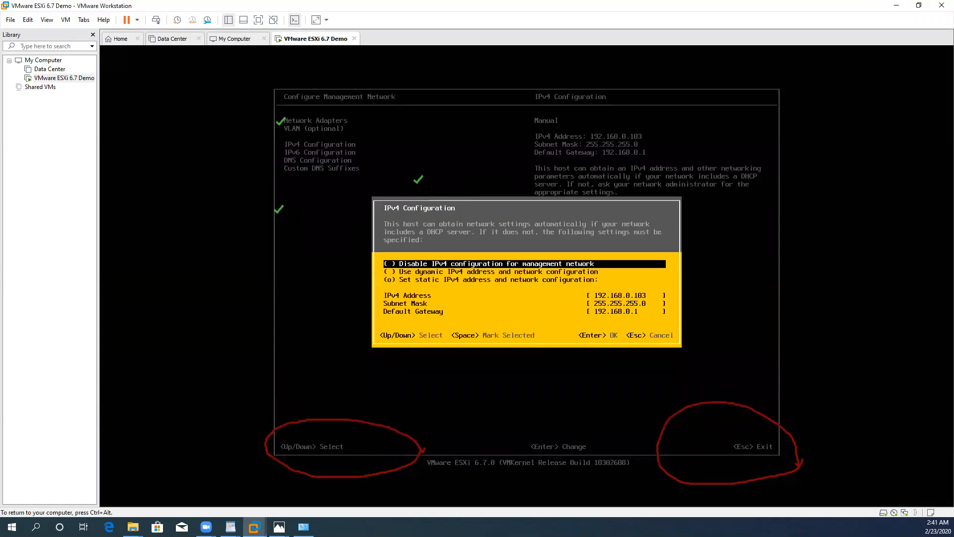
pyautogui.press('Down')
pyautogui.press('Down')
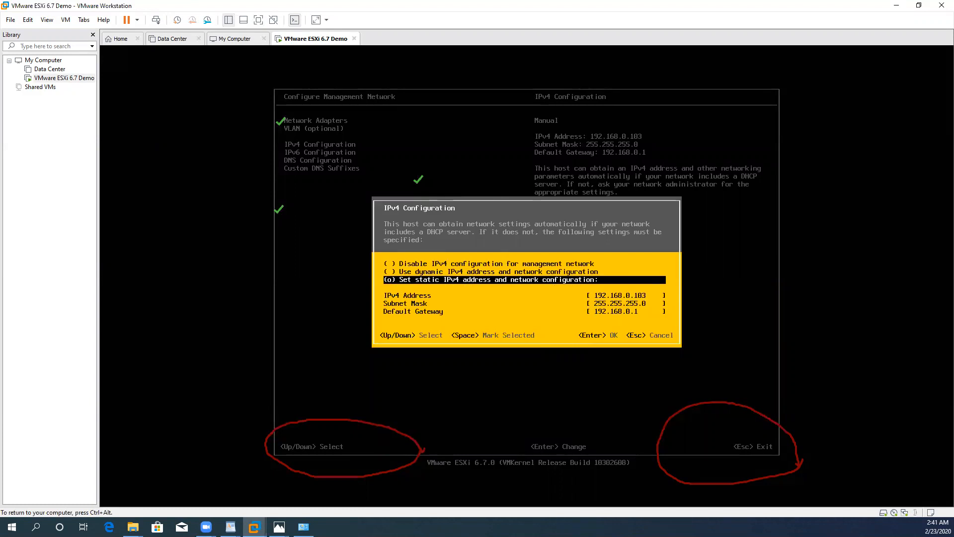
pyautogui.press('Down')
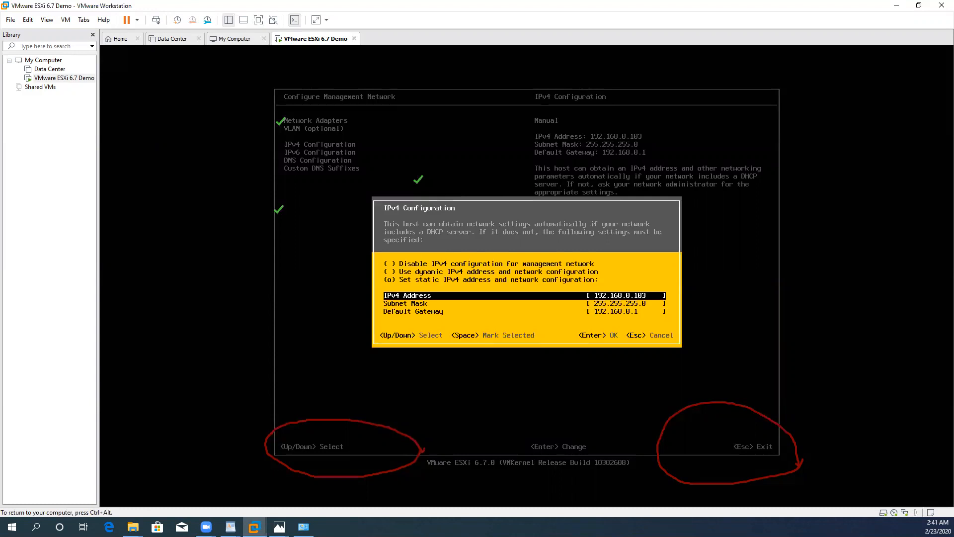
pyautogui.write('192')
pyautogui.press('BackSpace')
pyautogui.press('BackSpace')
pyautogui.press('BackSpace')
pyautogui.write('192.168.0.10')
pyautogui.press('Down')
pyautogui.press('Down')
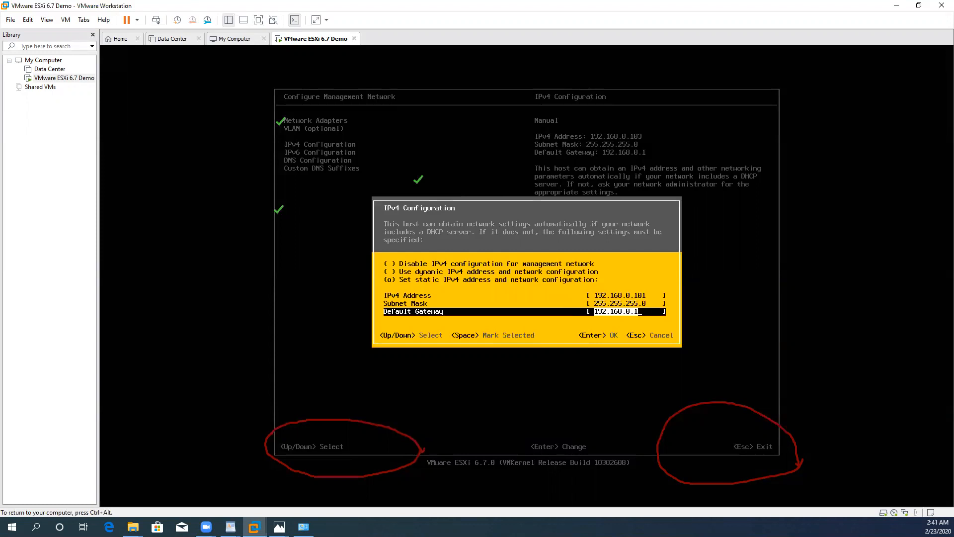
pyautogui.press('Return')
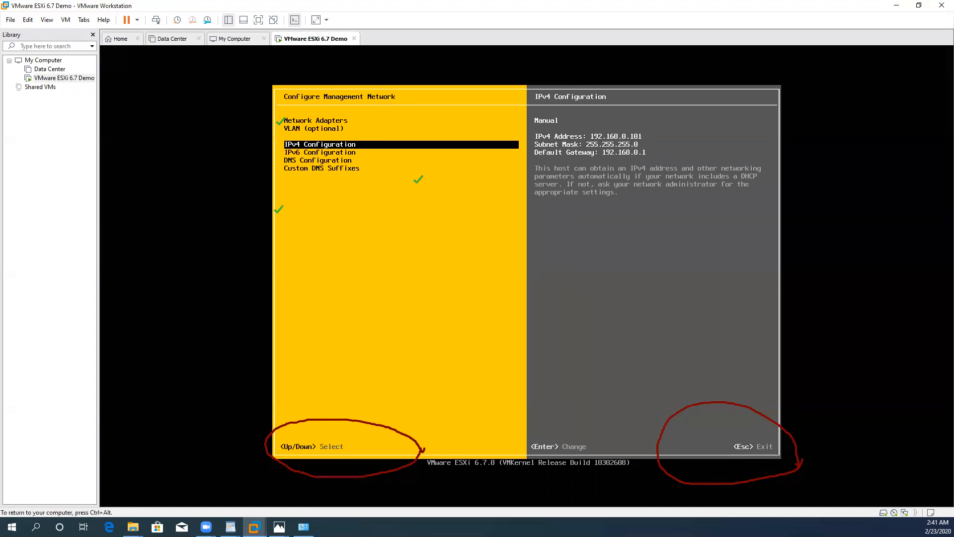
# Step: Review the management network's IPv4, IPv6, DNS and VLAN settings without changing them
pyautogui.press('Return')
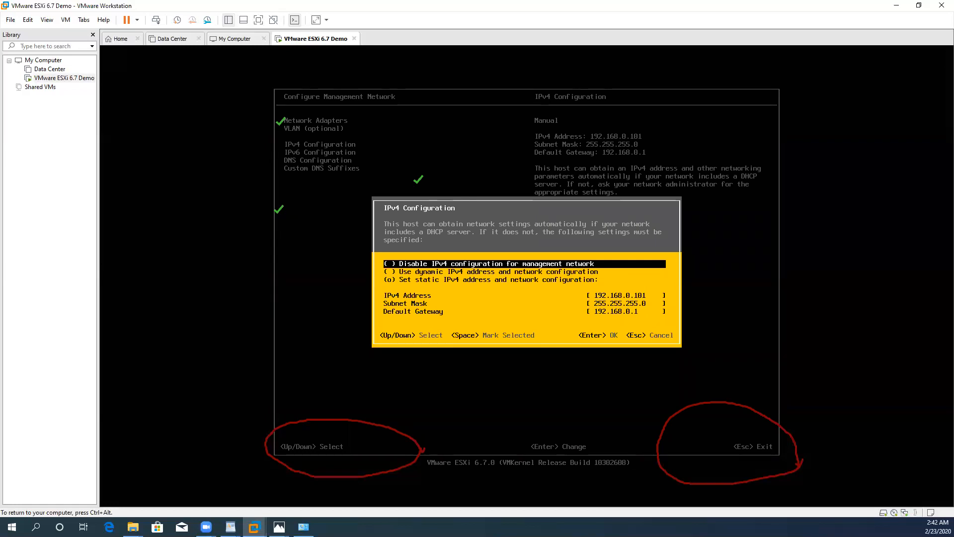
pyautogui.press('Escape')
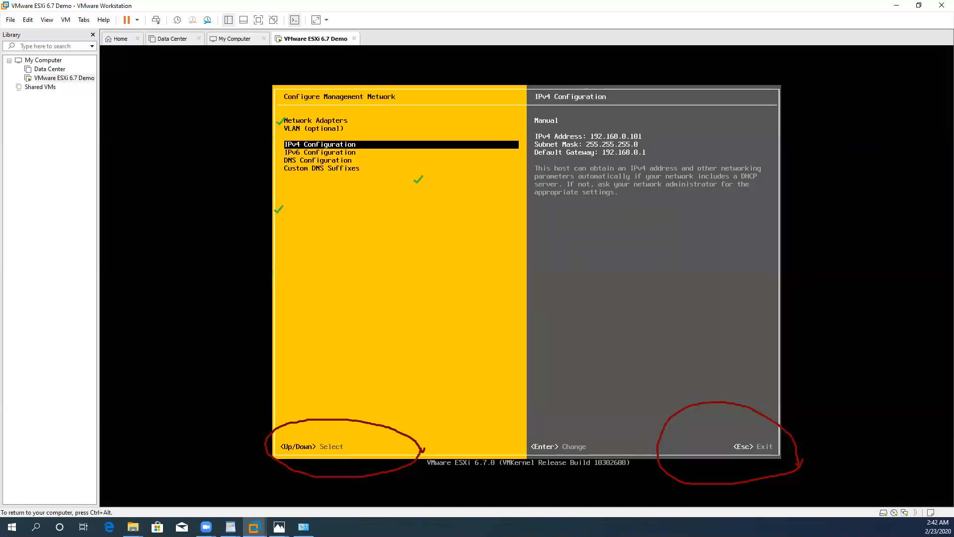
pyautogui.press('Down')
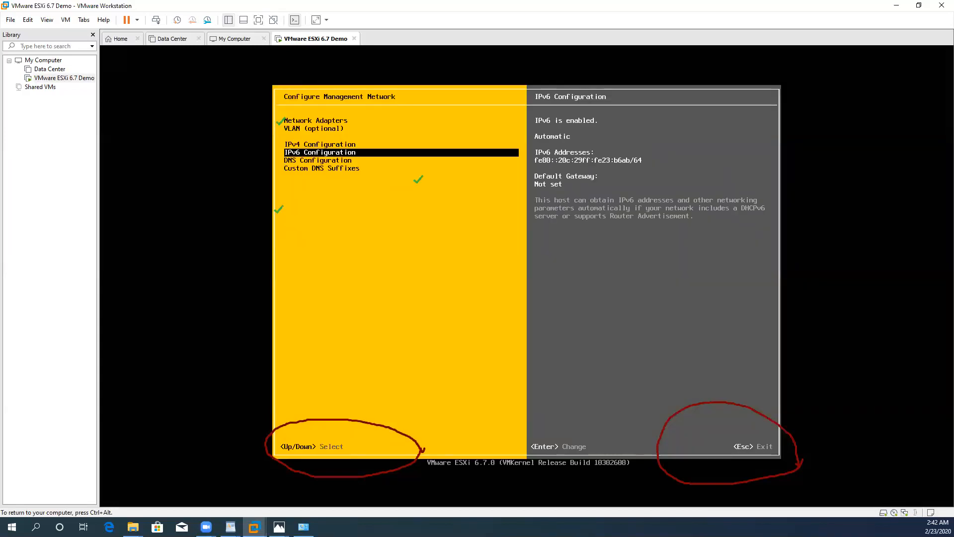
pyautogui.press('Down')
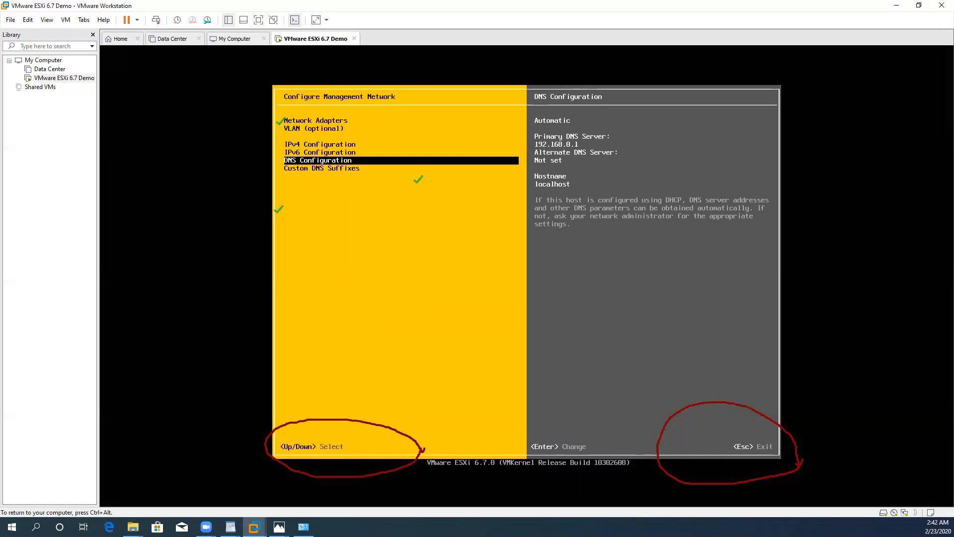
pyautogui.press('Up')
pyautogui.press('Up')
pyautogui.press('Up')
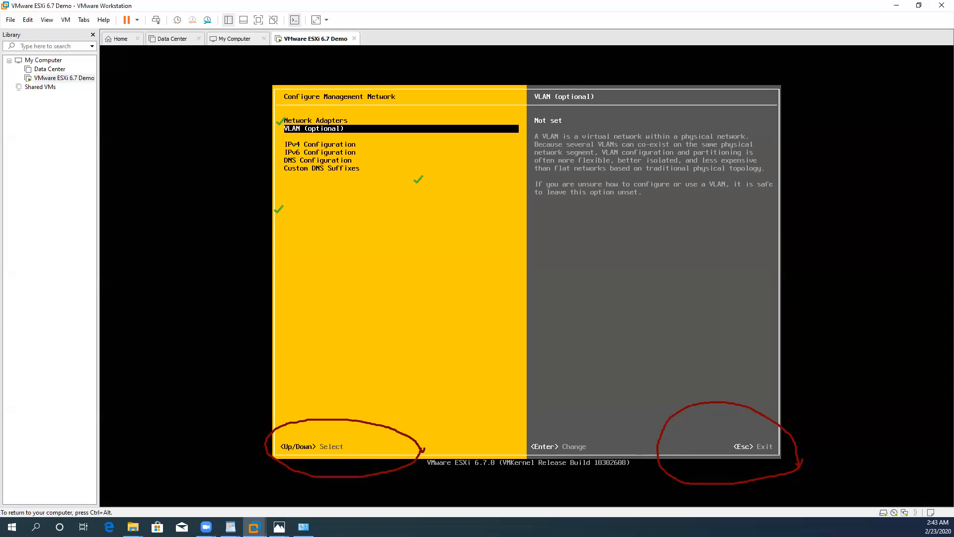
pyautogui.hotkey('ctrl', 'alt')
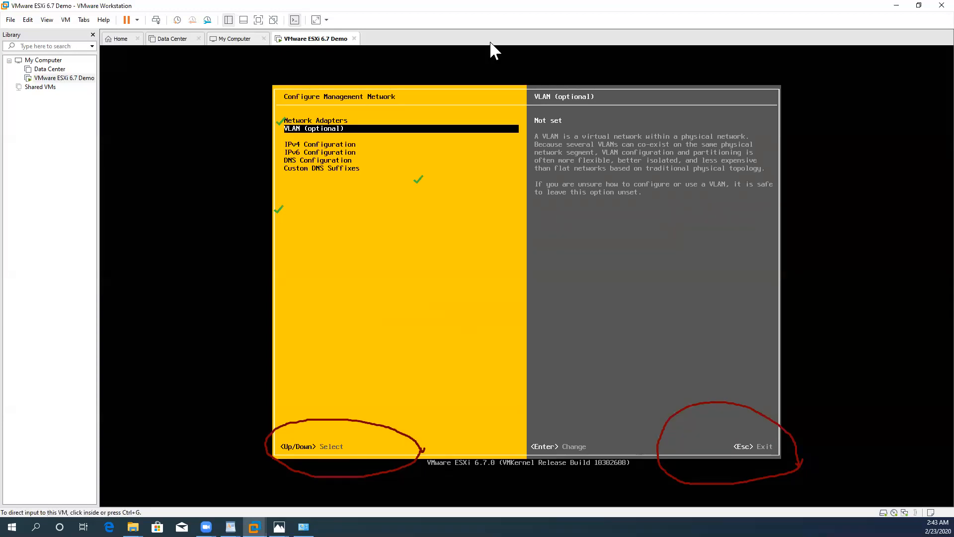